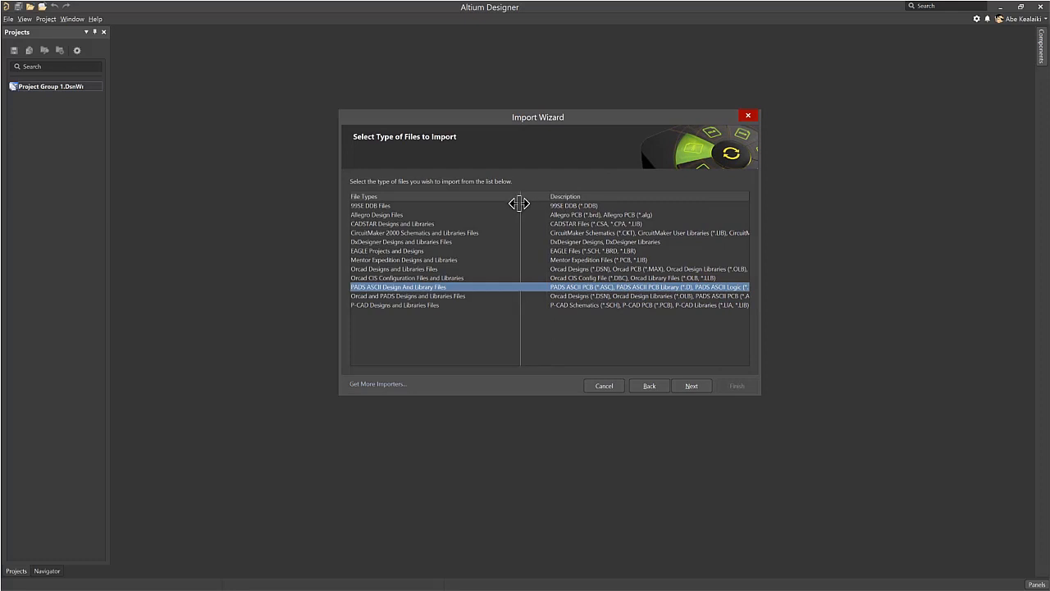
Step: Start a PADS ASCII design and library import and add the BeagleBoneBlack.asc design file from the Desktop
{"action": "left_click", "coordinate": [691, 386]}
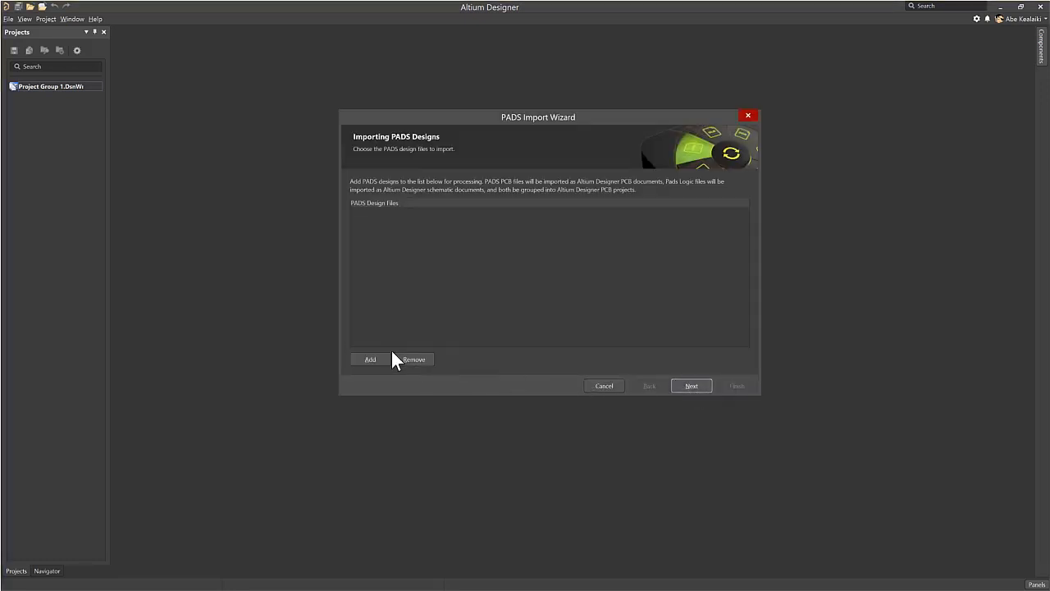
{"action": "left_click", "coordinate": [375, 357]}
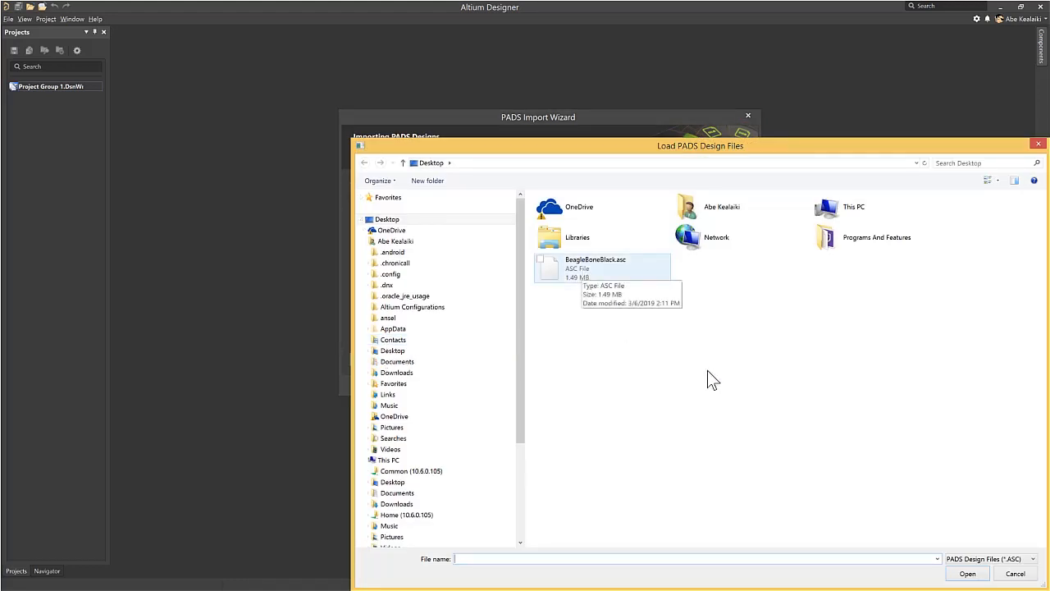
{"action": "left_click", "coordinate": [578, 268]}
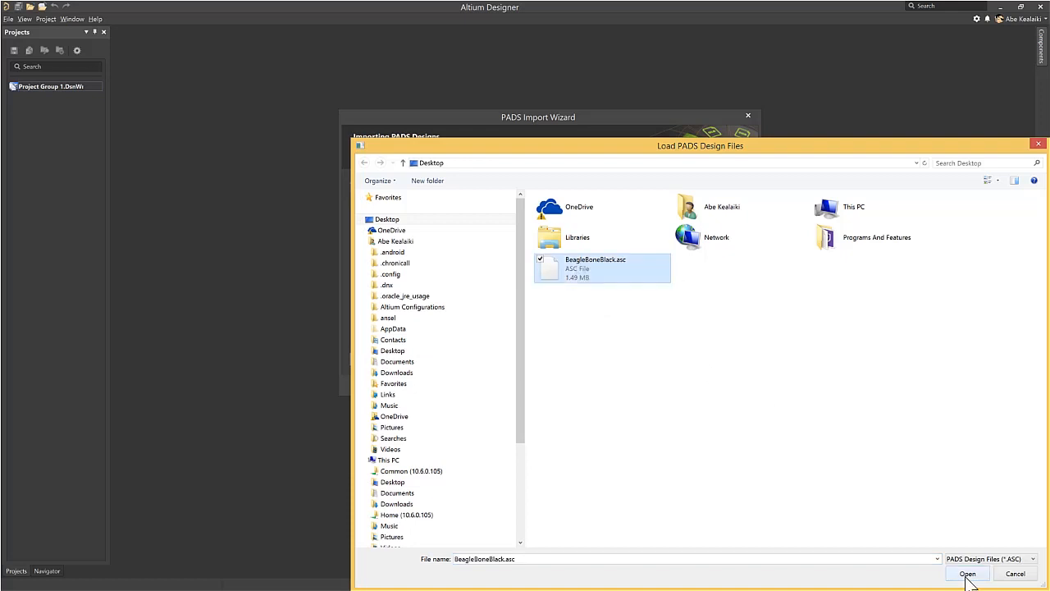
{"action": "left_click", "coordinate": [967, 574]}
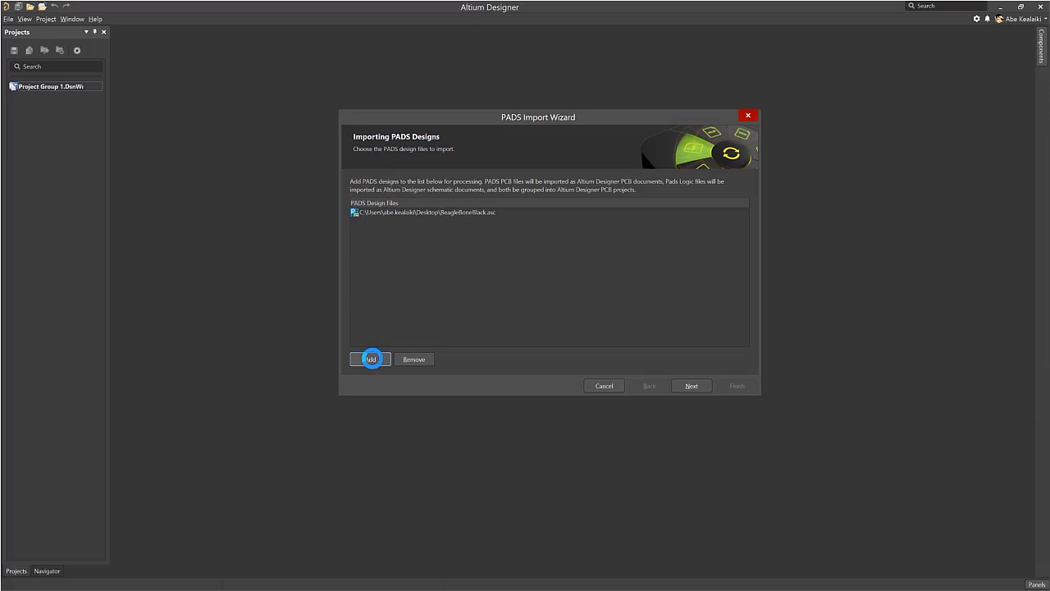
Step: Add the PADS Logic file BEAGLEBONEBLK_C.TXT from the Desktop to the list of designs to import
{"action": "left_click", "coordinate": [371, 358]}
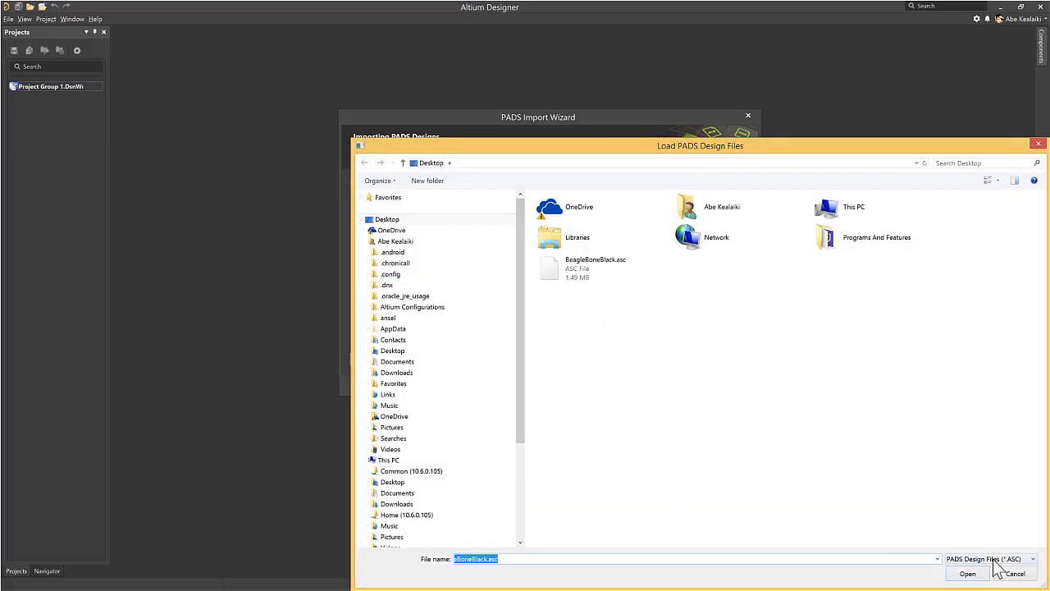
{"action": "left_click", "coordinate": [994, 561]}
{"action": "left_click", "coordinate": [983, 576]}
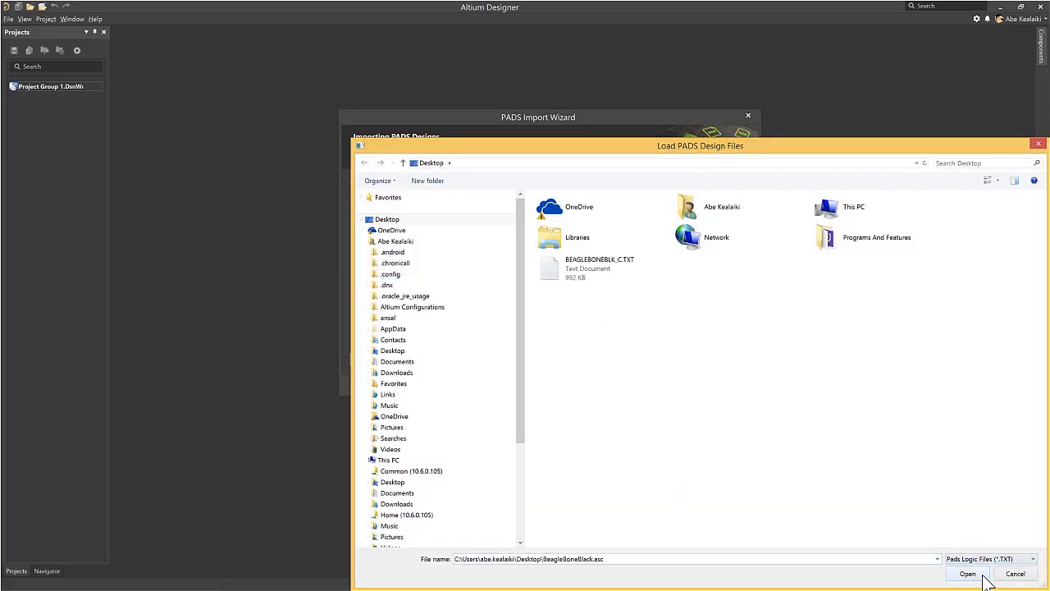
{"action": "left_click", "coordinate": [603, 262]}
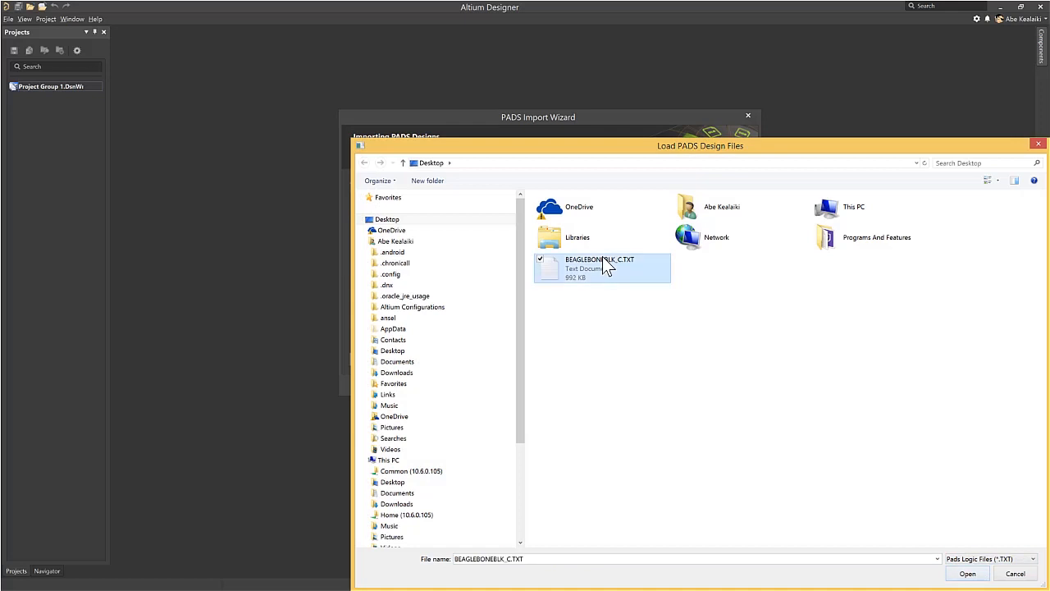
{"action": "left_click", "coordinate": [968, 574]}
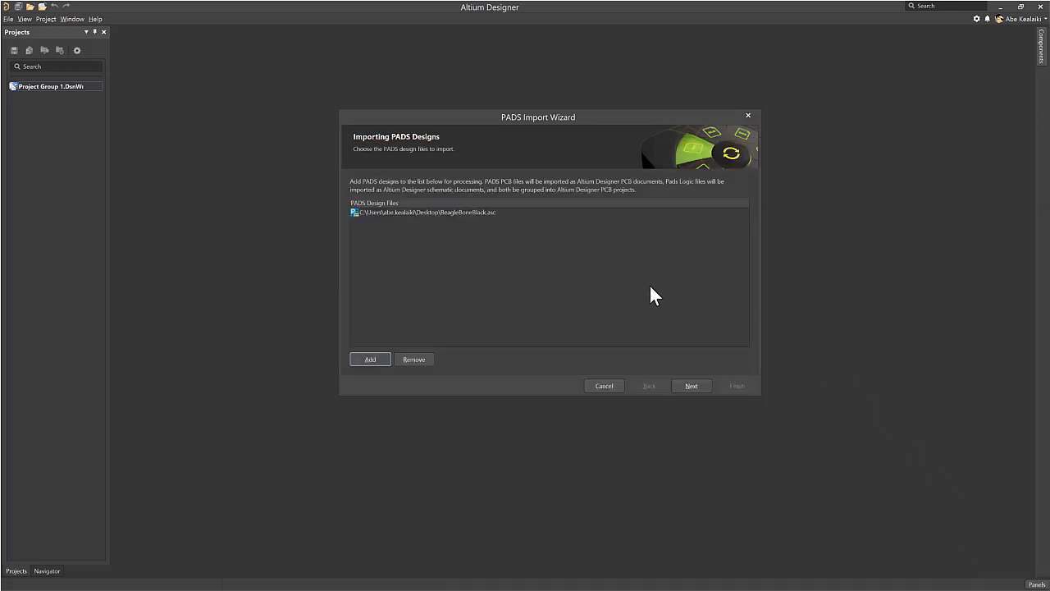
Step: Run the PADS import without library files, keeping the default reporting, common and PCB-specific options, and finish the wizard
{"action": "left_click", "coordinate": [686, 383]}
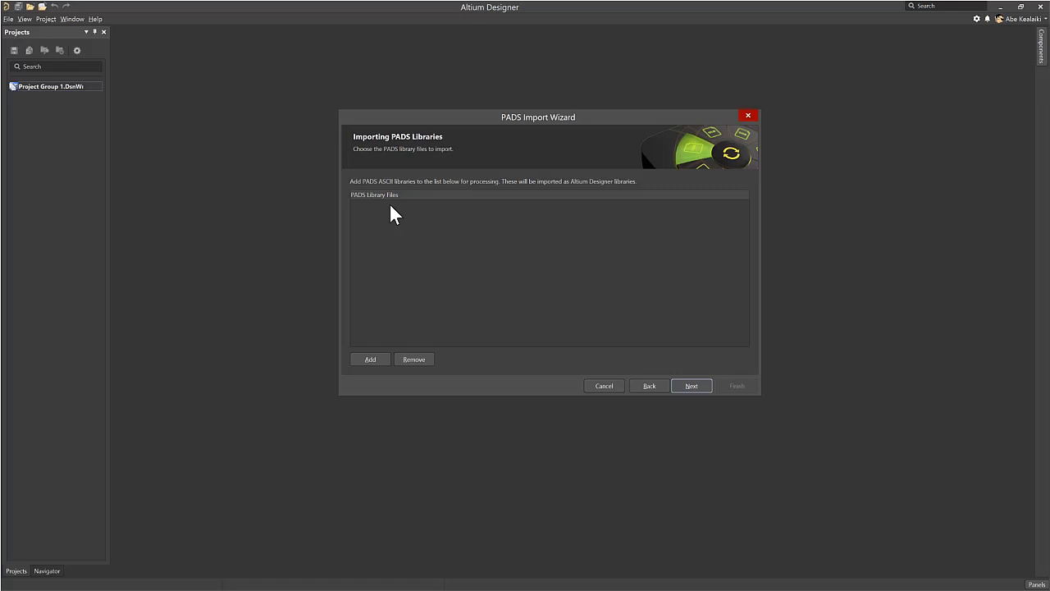
{"action": "left_click", "coordinate": [690, 383]}
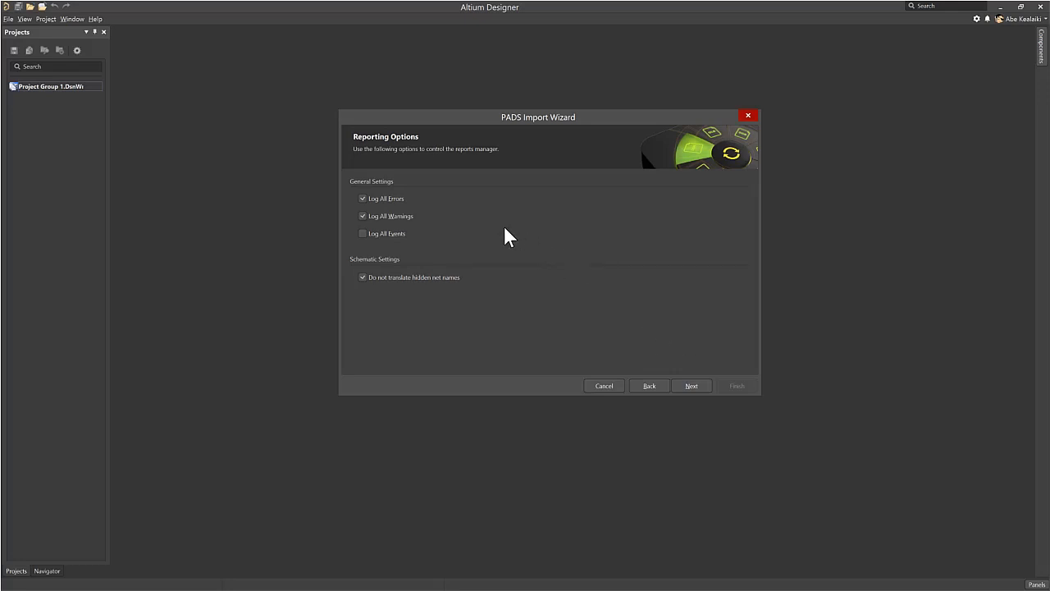
{"action": "left_click", "coordinate": [692, 386]}
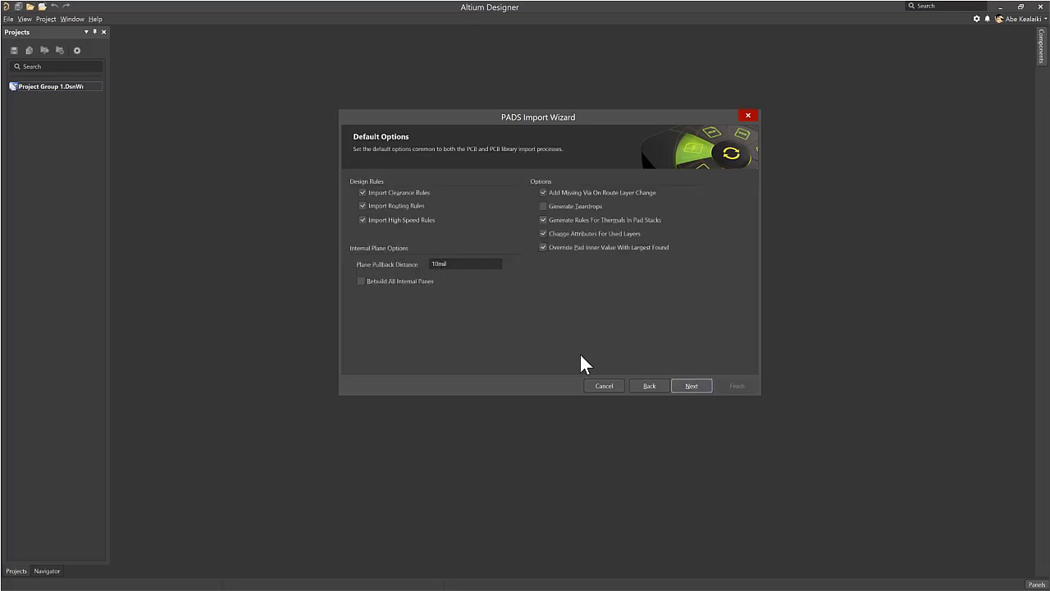
{"action": "left_click", "coordinate": [689, 388]}
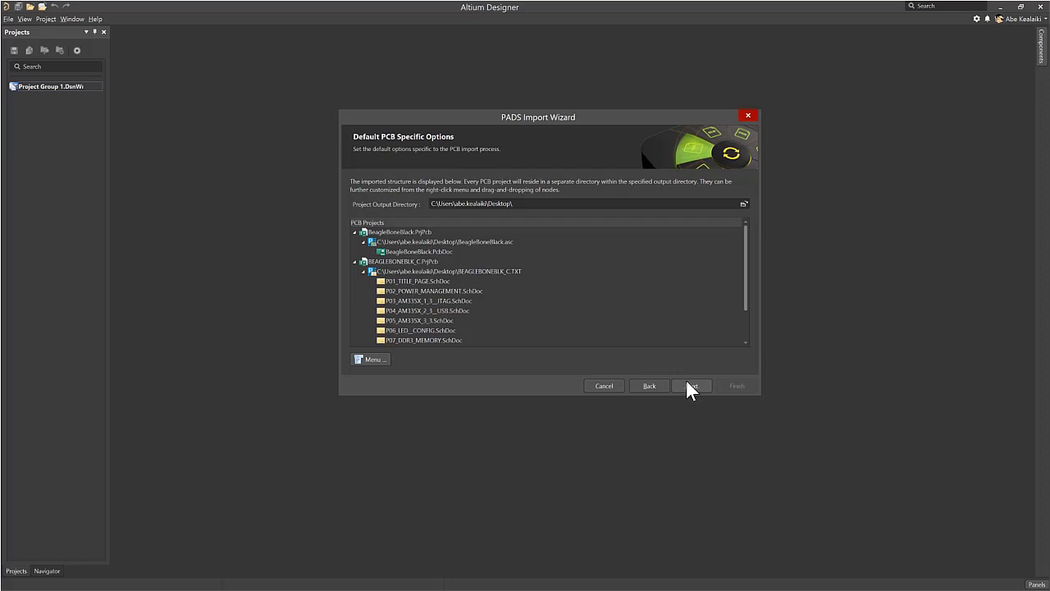
{"action": "left_click", "coordinate": [691, 386]}
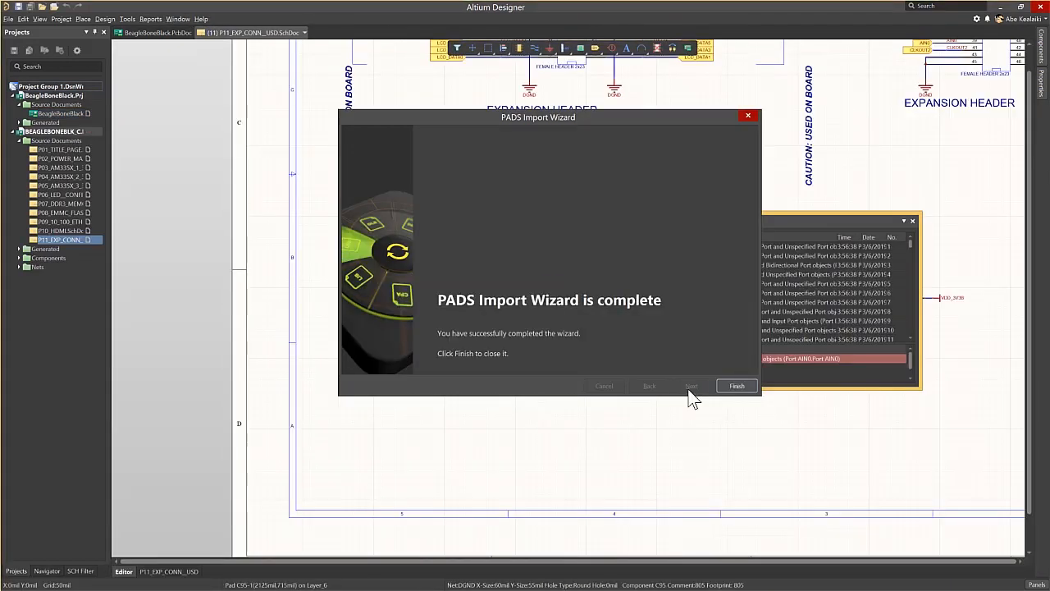
{"action": "left_click", "coordinate": [734, 387]}
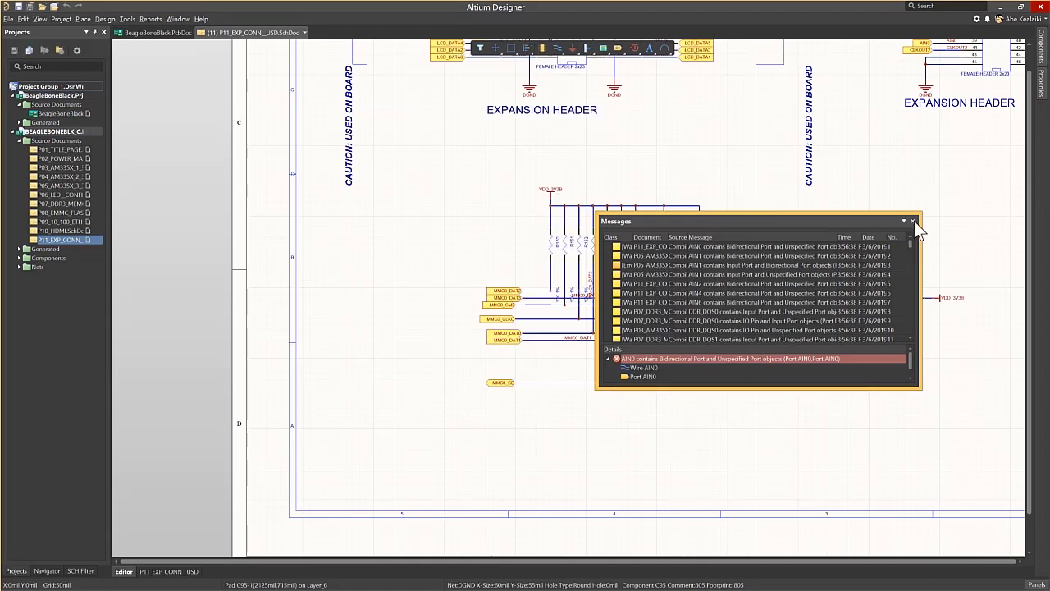
Step: Dock the Messages panel at the workspace edge and close the P11_EXP_CONN__USD.SchDoc schematic
{"action": "left_click_drag", "start_coordinate": [835, 219], "coordinate": [1043, 130]}
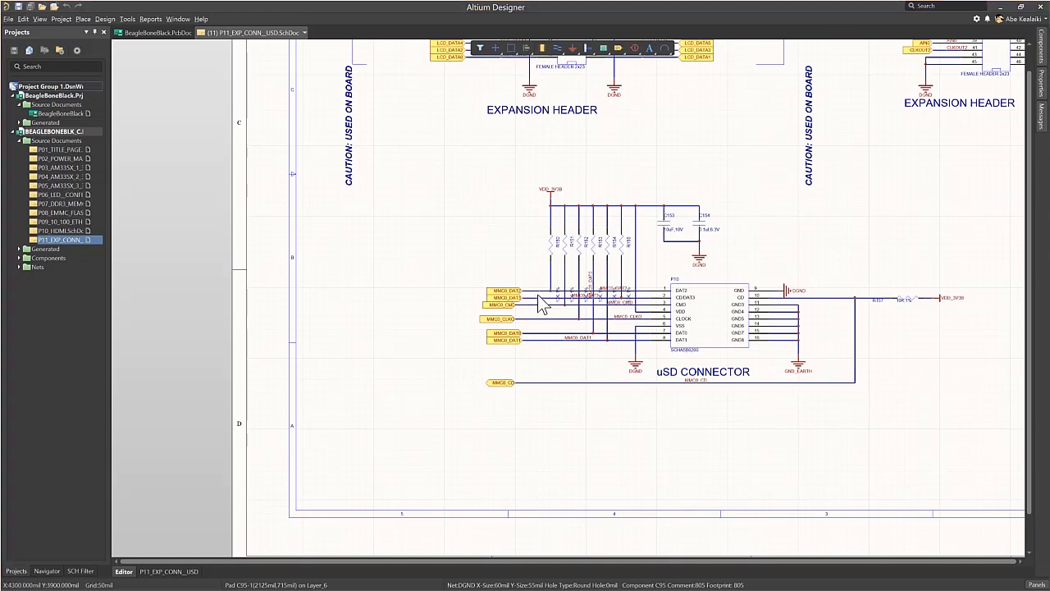
{"action": "right_click", "coordinate": [246, 34]}
{"action": "left_click", "coordinate": [259, 55]}
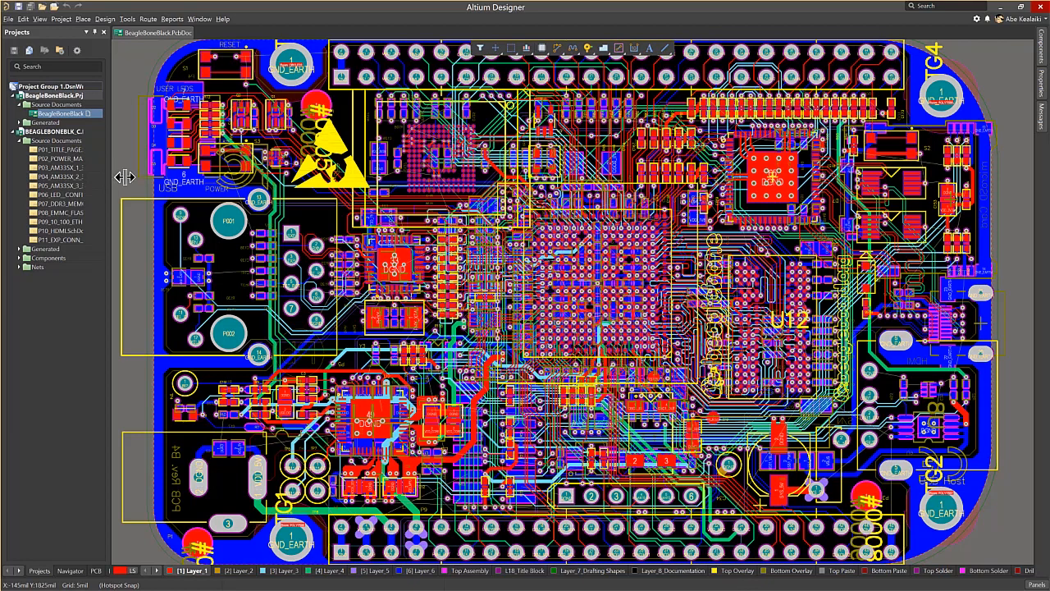
Step: Widen the Projects panel and copy BeagleBoneBlack.PcbDoc from its Imported BeagleBoneBlack.PrjPcb folder in File Explorer
{"action": "left_click_drag", "start_coordinate": [112, 175], "coordinate": [154, 179]}
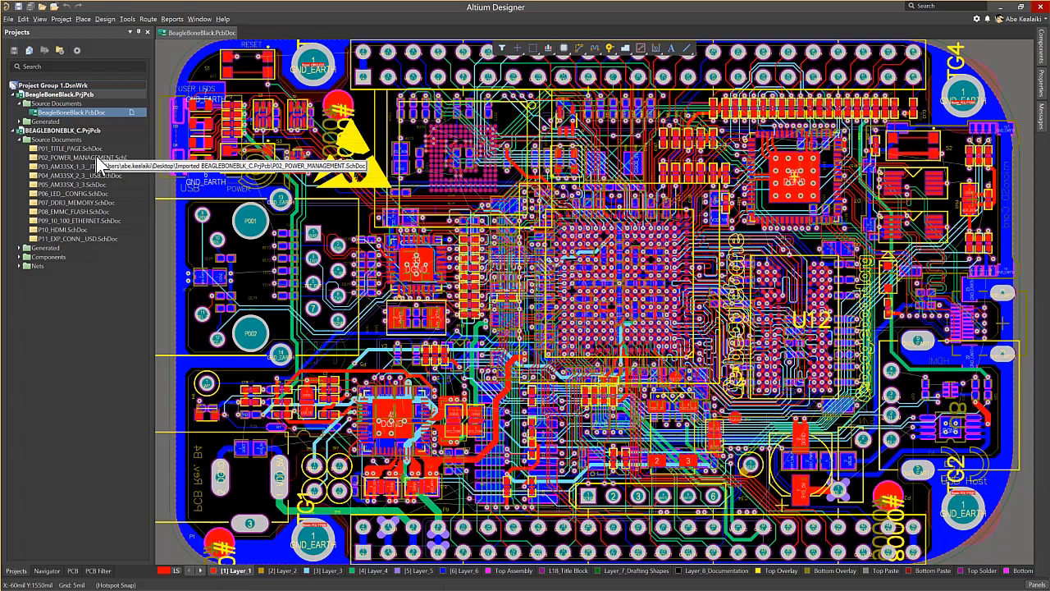
{"action": "mouse_move", "coordinate": [70, 113]}
{"action": "left_mouse_down"}
{"action": "mouse_move", "coordinate": [62, 175]}
{"action": "mouse_move", "coordinate": [59, 114]}
{"action": "left_mouse_up"}
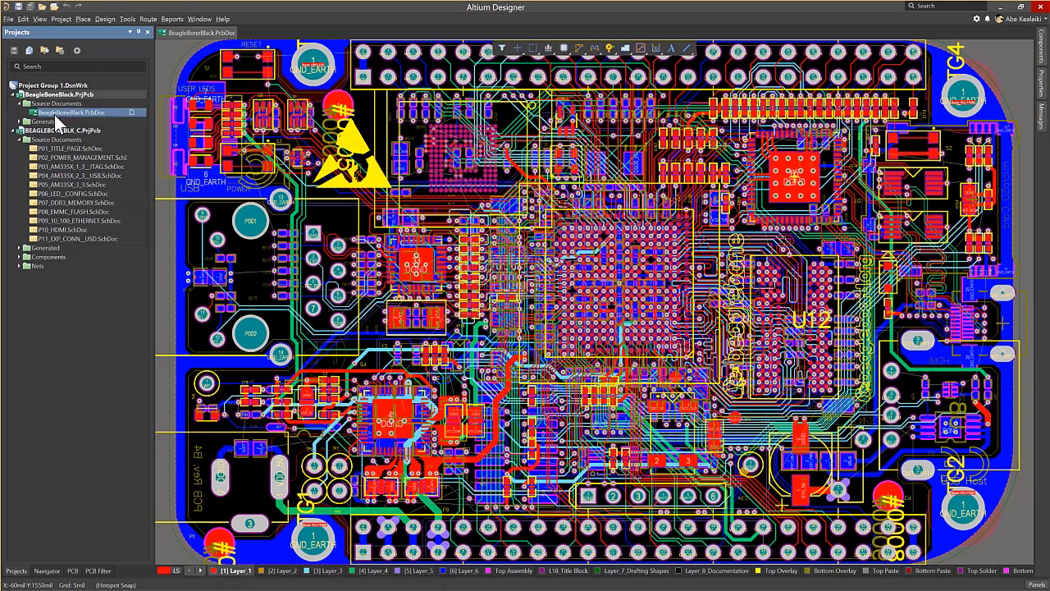
{"action": "right_click", "coordinate": [55, 115]}
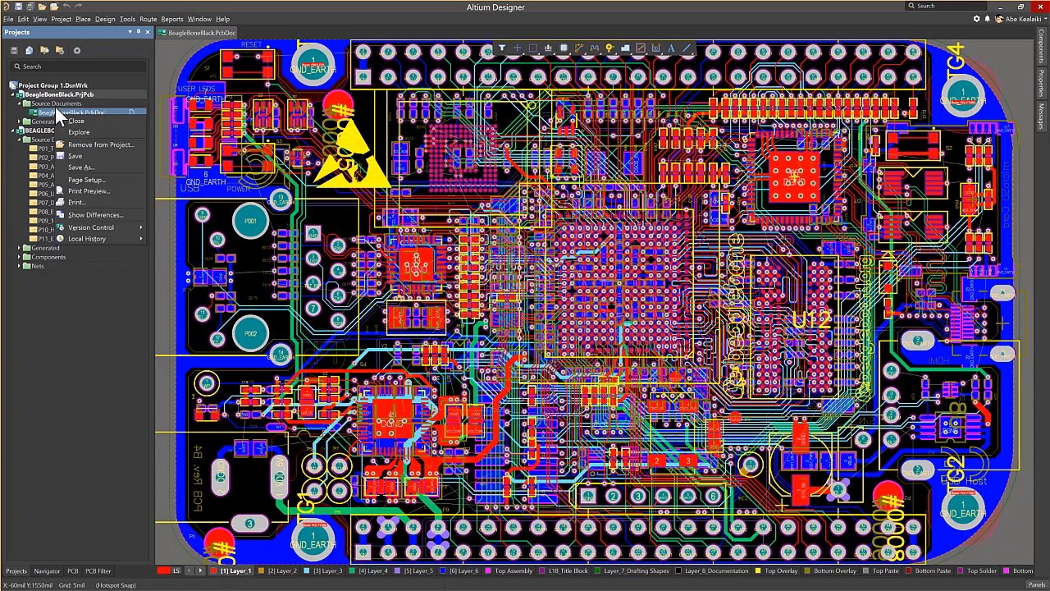
{"action": "left_click", "coordinate": [70, 130]}
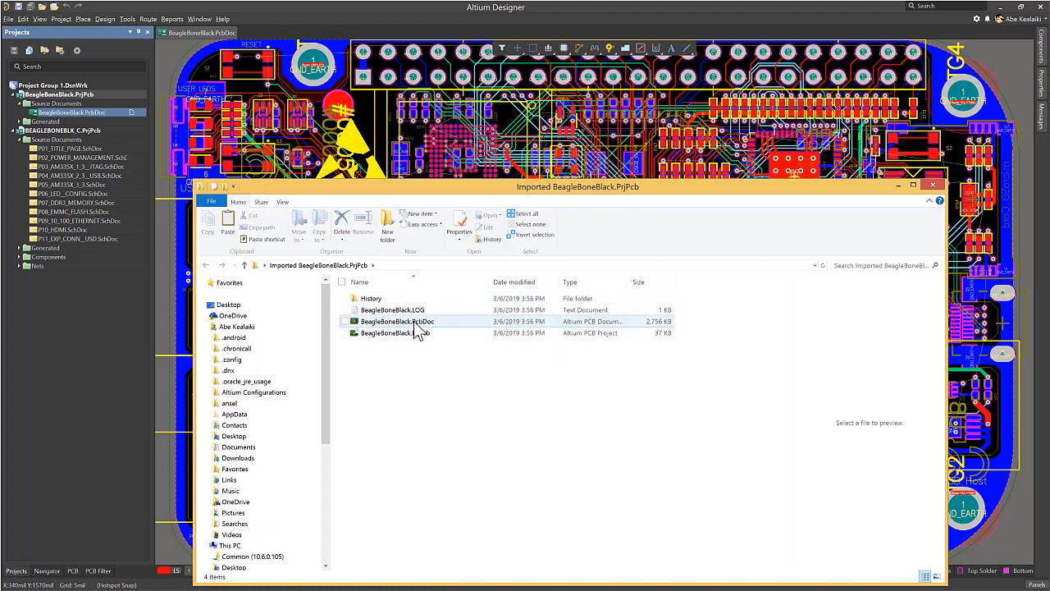
{"action": "left_click", "coordinate": [417, 327]}
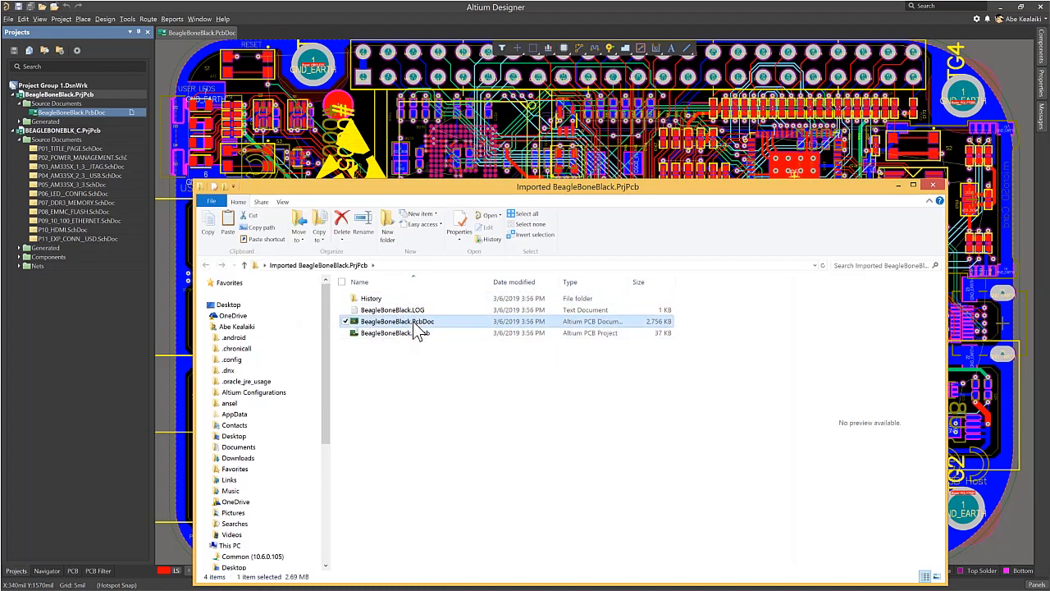
{"action": "right_click", "coordinate": [415, 328]}
{"action": "left_click", "coordinate": [344, 451]}
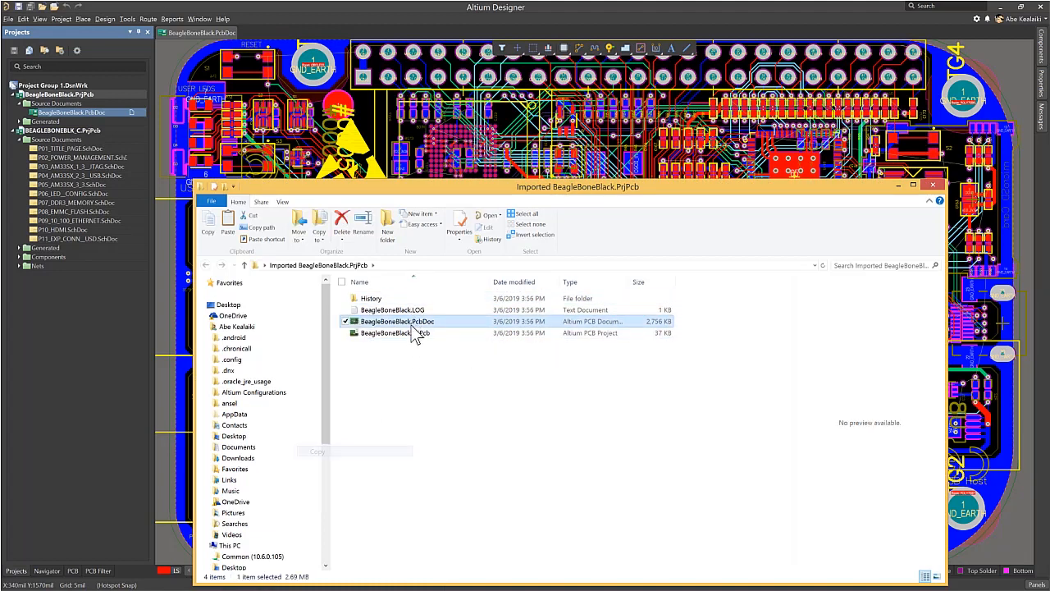
Step: Paste the copied PCB document into the Imported BEAGLEBONEBLK_C.PrjPcb folder on the Desktop
{"action": "left_click", "coordinate": [244, 265]}
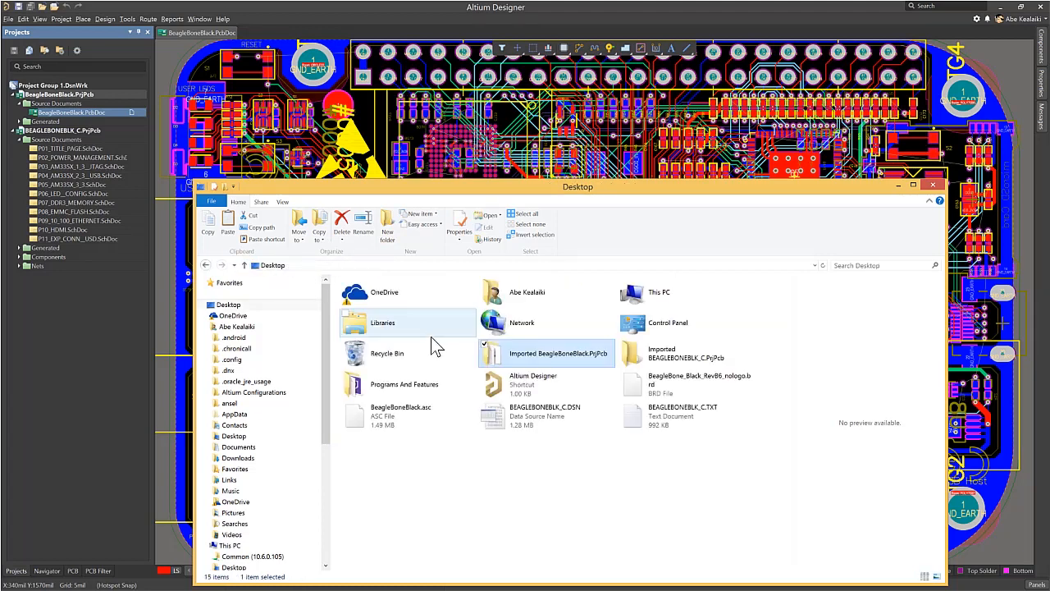
{"action": "double_click", "coordinate": [644, 361]}
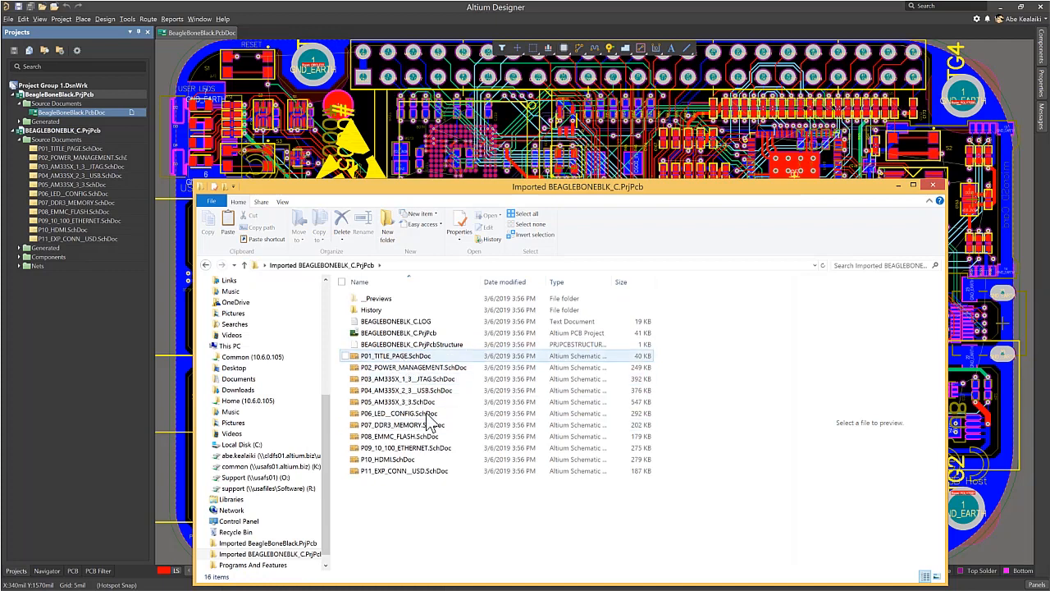
{"action": "right_click", "coordinate": [403, 502]}
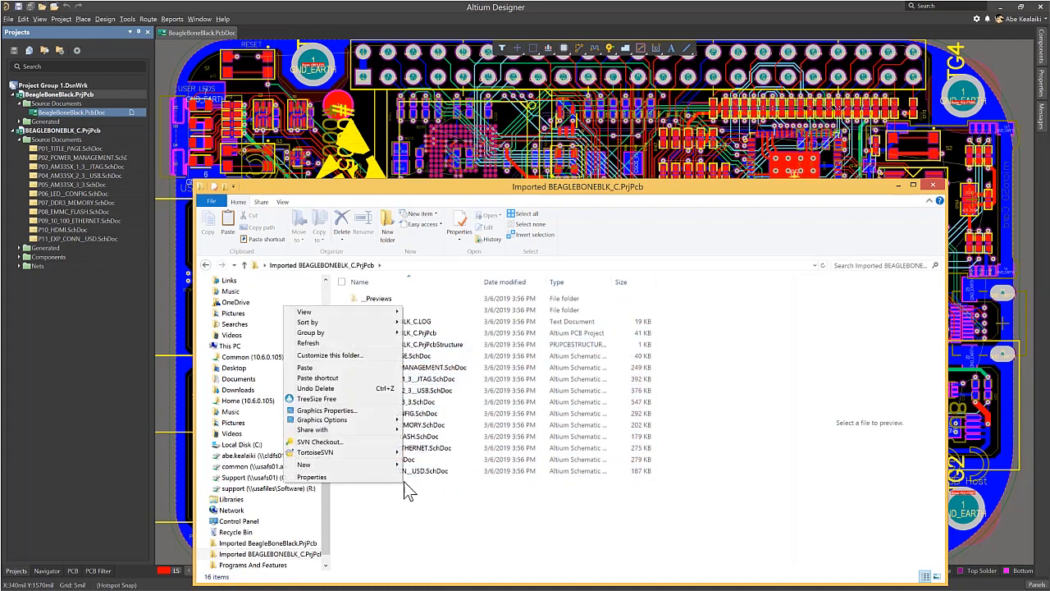
{"action": "left_click", "coordinate": [366, 366]}
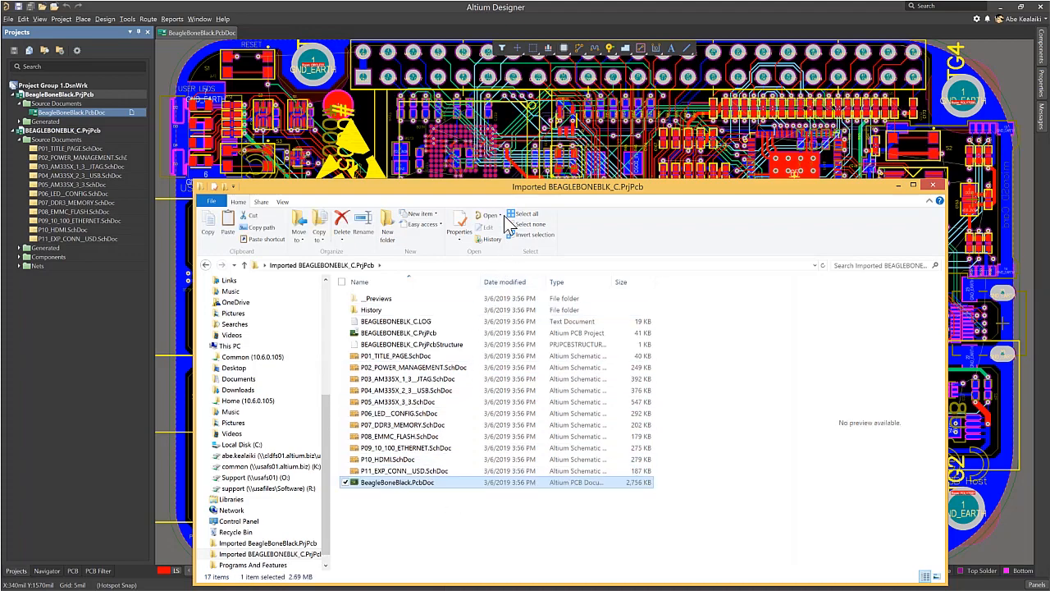
Step: Switch back to Altium Designer and close the BeagleBoneBlack.PrjPcb project
{"action": "left_click", "coordinate": [573, 19]}
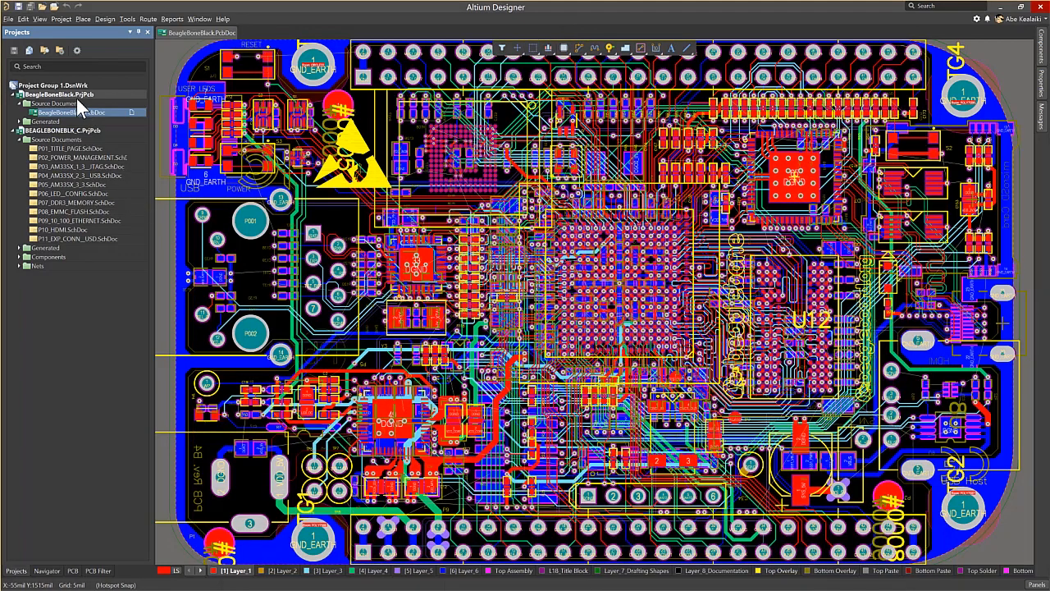
{"action": "right_click", "coordinate": [78, 97]}
{"action": "left_click", "coordinate": [89, 173]}
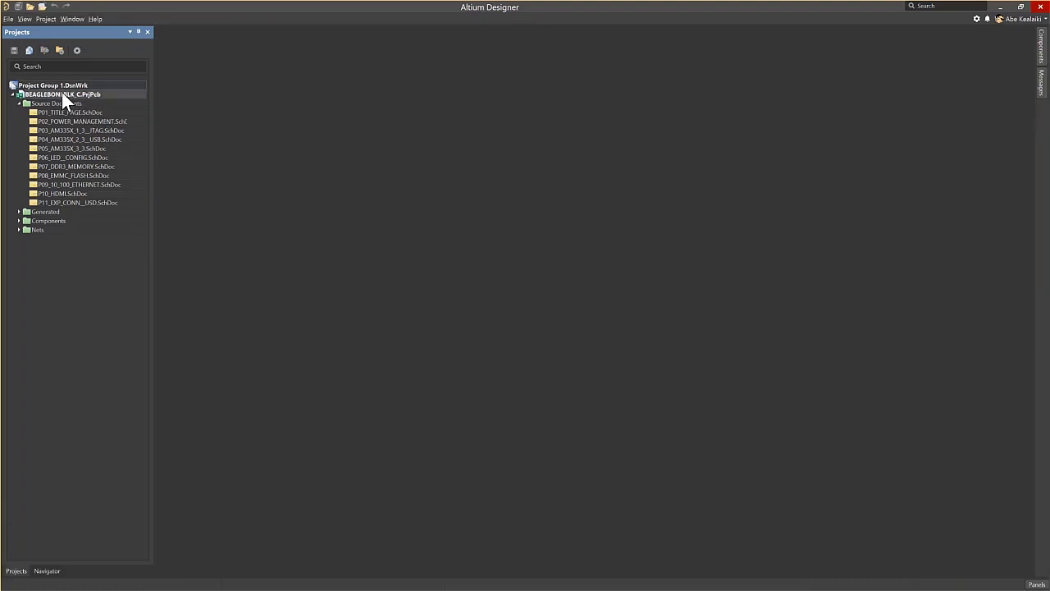
Step: Add the existing BeagleBoneBlack.PcbDoc to the BEAGLEBONEBLK_C.PrjPcb project
{"action": "right_click", "coordinate": [61, 94]}
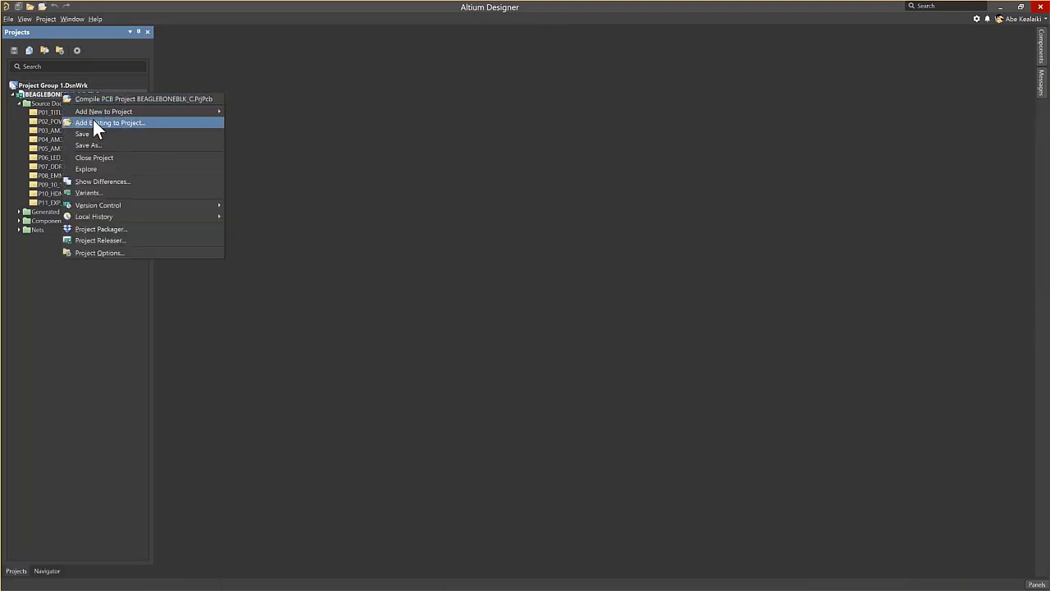
{"action": "left_click", "coordinate": [93, 122]}
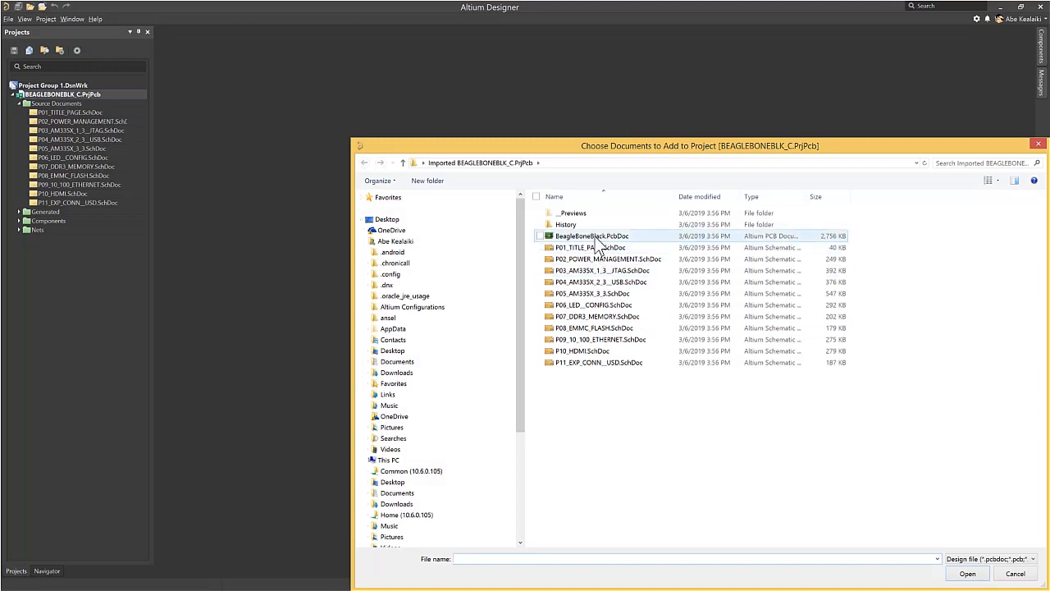
{"action": "left_click", "coordinate": [595, 236]}
{"action": "left_click", "coordinate": [968, 574]}
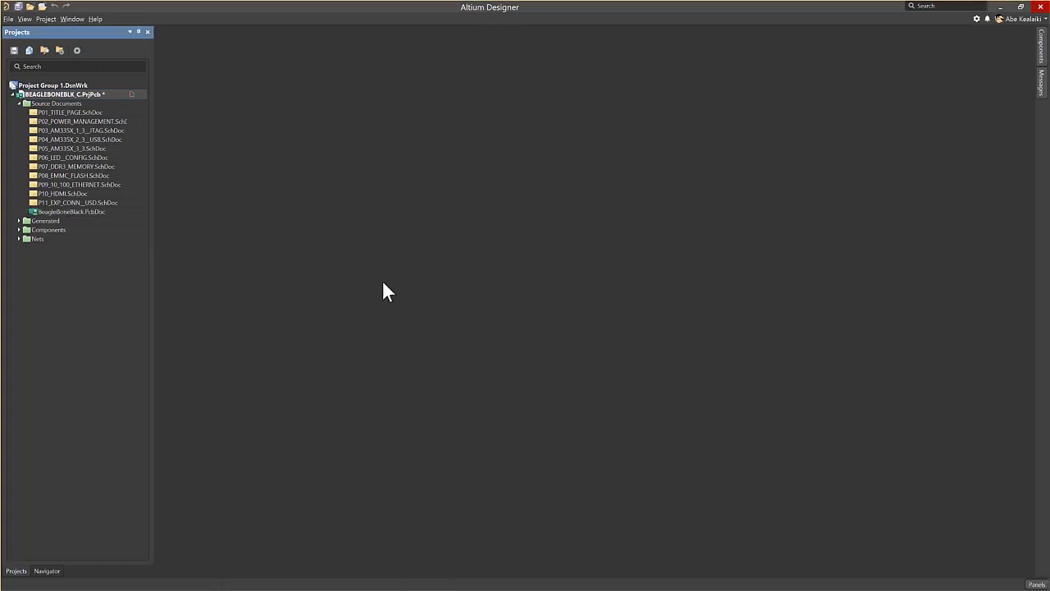
Step: Save the BEAGLEBONEBLK_C.PrjPcb project
{"action": "double_click", "coordinate": [92, 211]}
{"action": "right_click", "coordinate": [62, 94]}
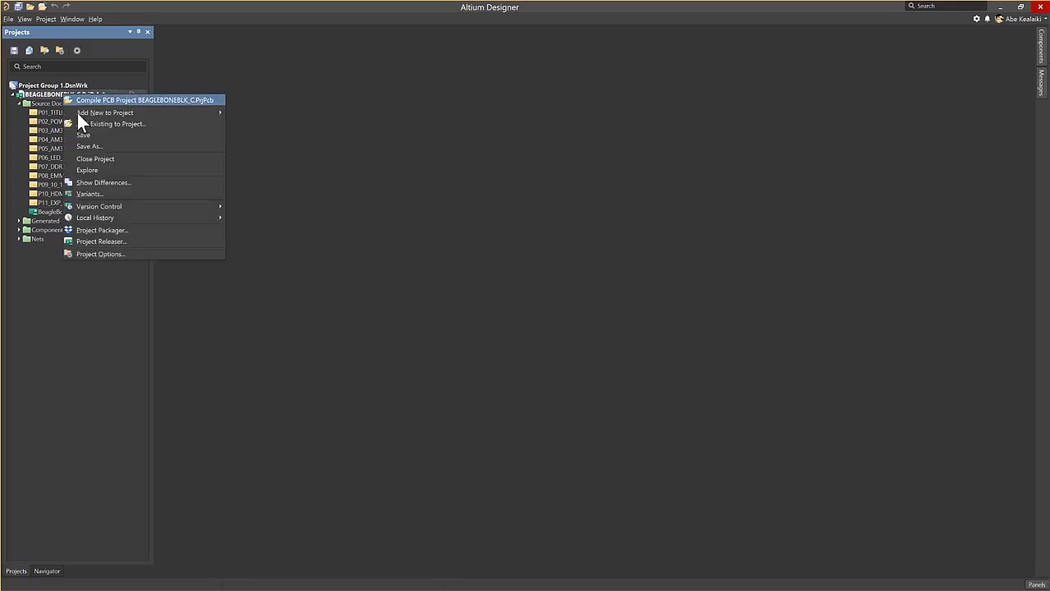
{"action": "left_click", "coordinate": [80, 136]}
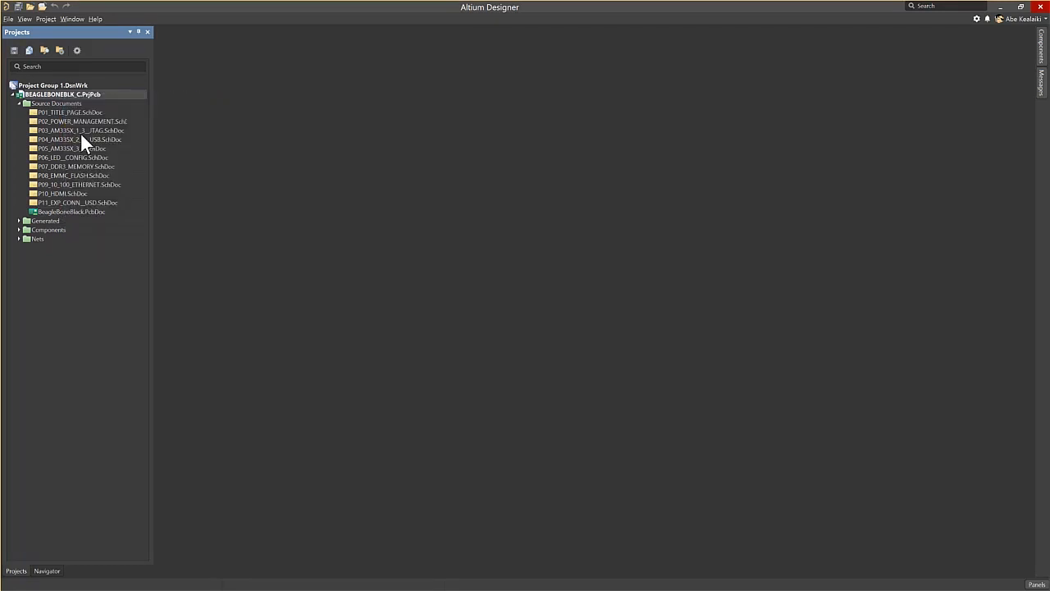
Step: Open the P02_POWER_MANAGEMENT.SchDoc schematic and inspect its imported circuitry
{"action": "double_click", "coordinate": [69, 121]}
{"action": "right_click_drag", "start_coordinate": [522, 305], "coordinate": [545, 294]}
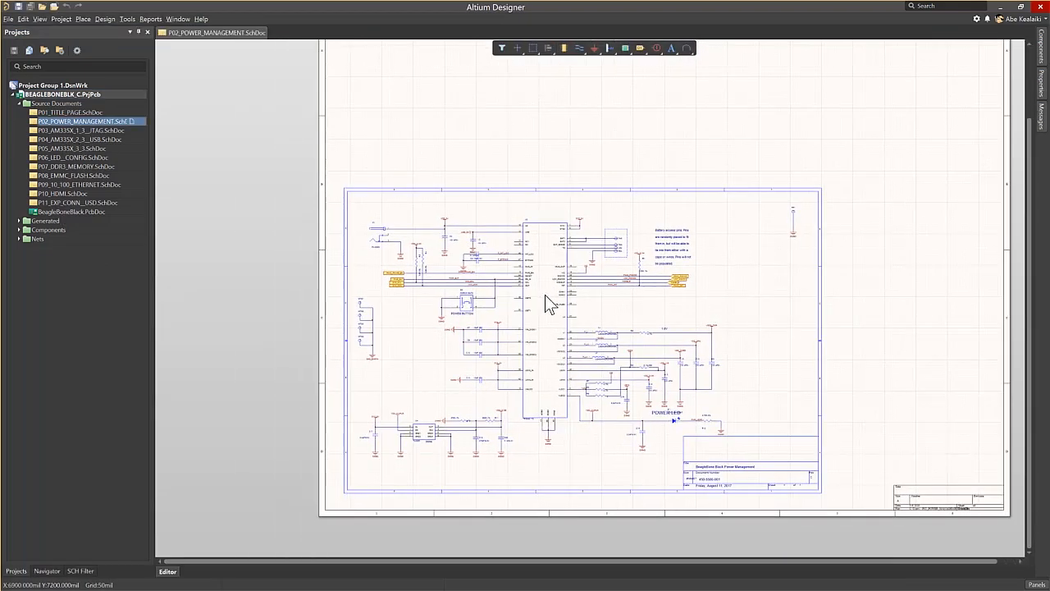
{"action": "scroll", "coordinate": [557, 308], "scroll_direction": "up", "scroll_amount": 4, "text": "ctrl"}
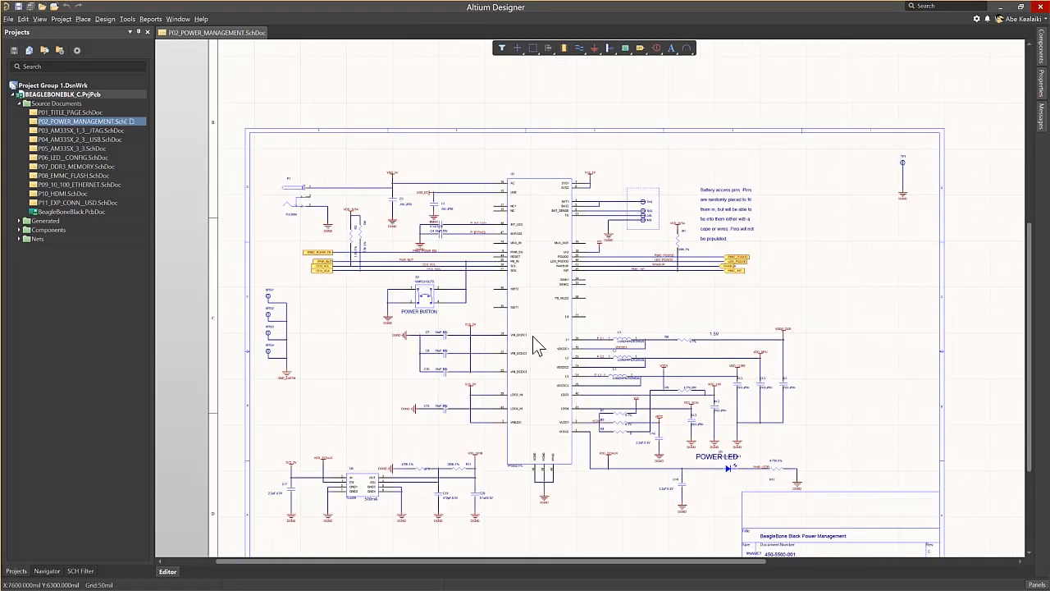
Step: Open the BeagleBoneBlack.PcbDoc layout and examine the imported routing, vias and net names around the central BGA processor
{"action": "right_click_drag", "start_coordinate": [532, 336], "coordinate": [582, 265]}
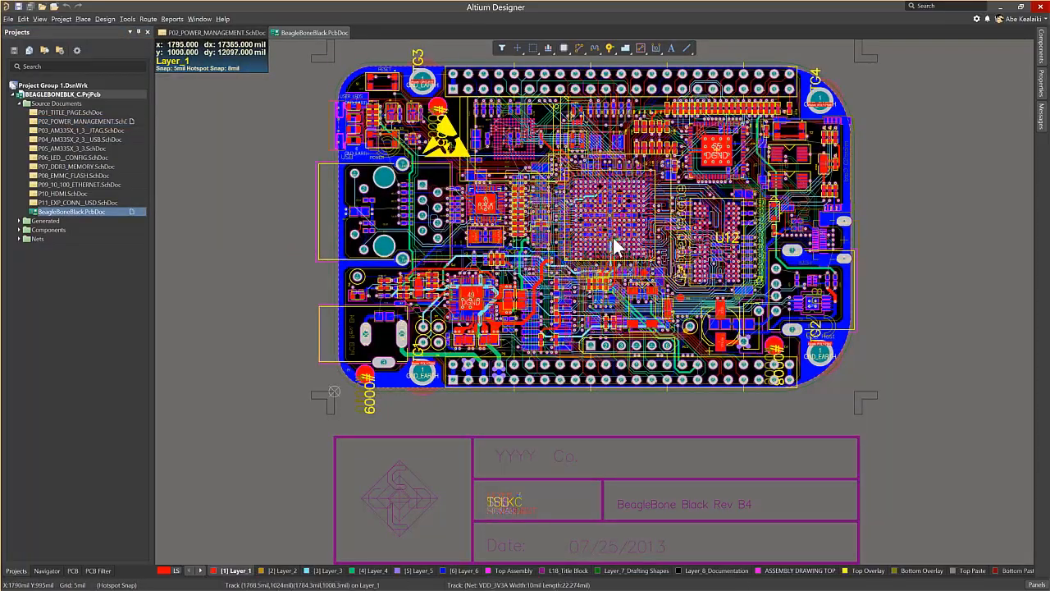
{"action": "scroll", "coordinate": [591, 279], "scroll_direction": "up", "scroll_amount": 3, "text": "ctrl"}
{"action": "scroll", "coordinate": [605, 282], "scroll_direction": "up", "scroll_amount": 6, "text": "ctrl"}
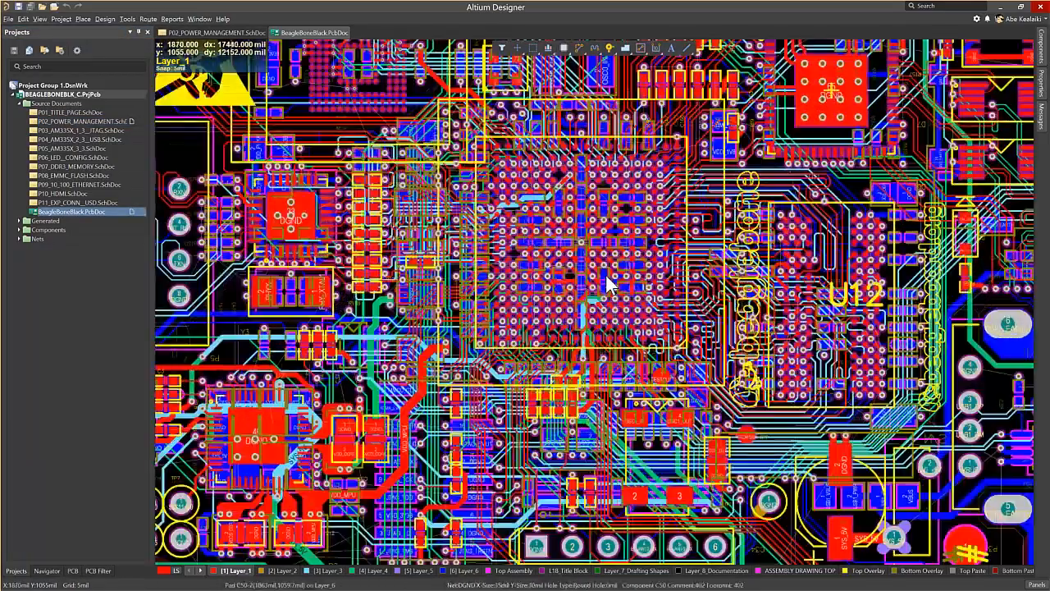
{"action": "scroll", "coordinate": [667, 354], "scroll_direction": "up", "scroll_amount": 1, "text": "ctrl"}
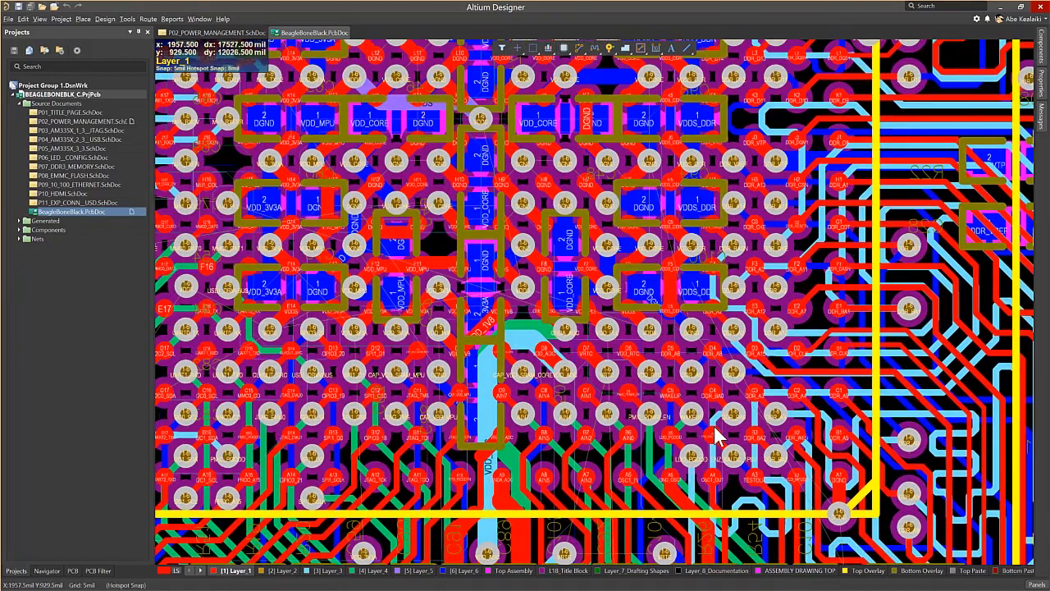
{"action": "right_click_drag", "start_coordinate": [613, 355], "coordinate": [414, 209]}
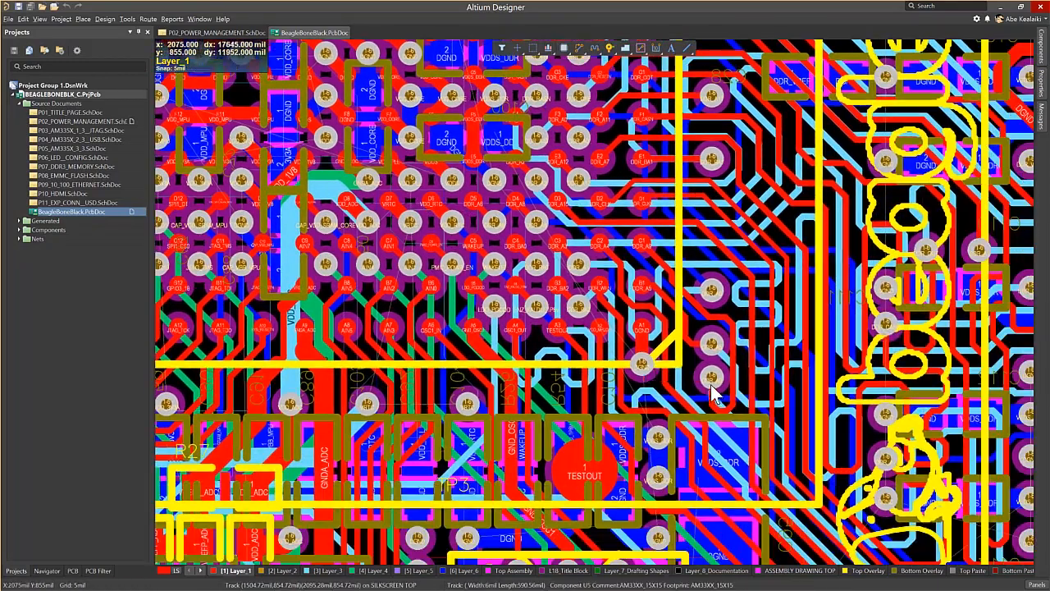
{"action": "scroll", "coordinate": [653, 378], "scroll_direction": "up", "scroll_amount": 2, "text": "ctrl"}
{"action": "right_click_drag", "start_coordinate": [693, 389], "coordinate": [883, 431]}
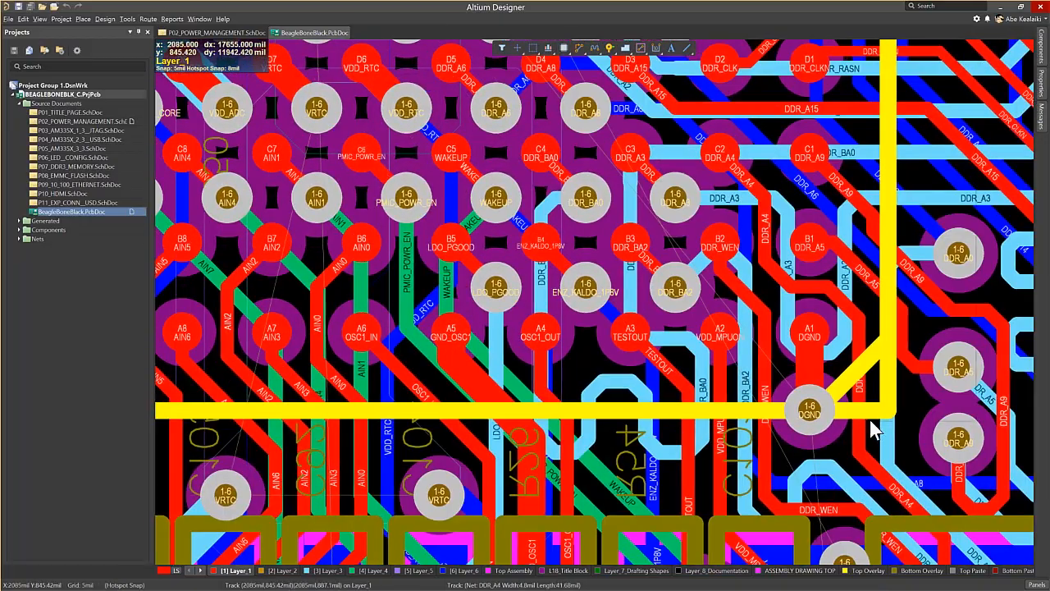
{"action": "scroll", "coordinate": [883, 431], "scroll_direction": "down", "scroll_amount": 5, "text": "ctrl"}
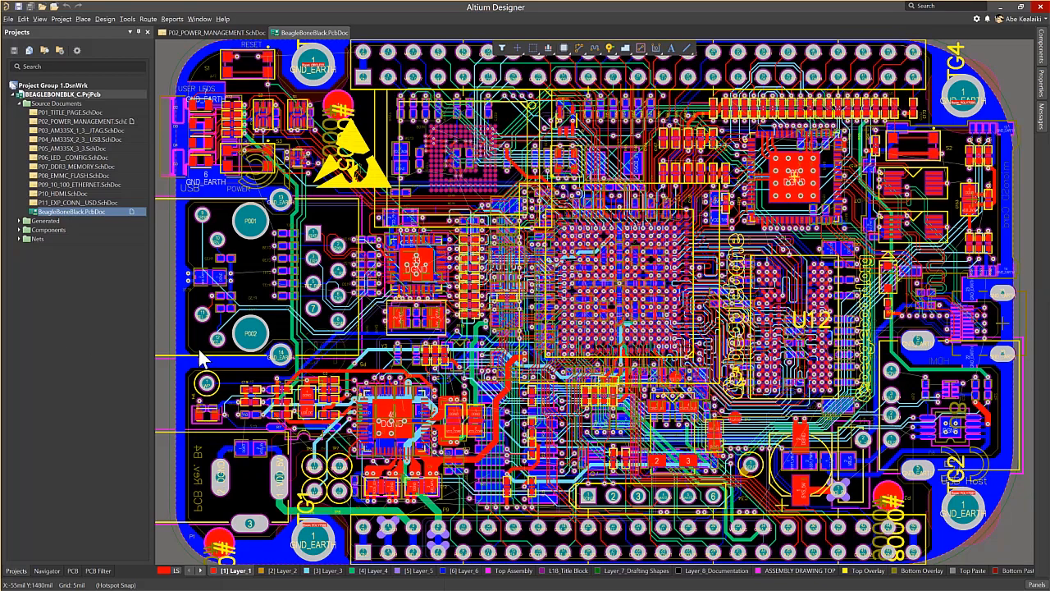
Step: Open the project's component links between schematic and PCB and manually match schematic component C1 to PCB component C1
{"action": "left_click", "coordinate": [63, 18]}
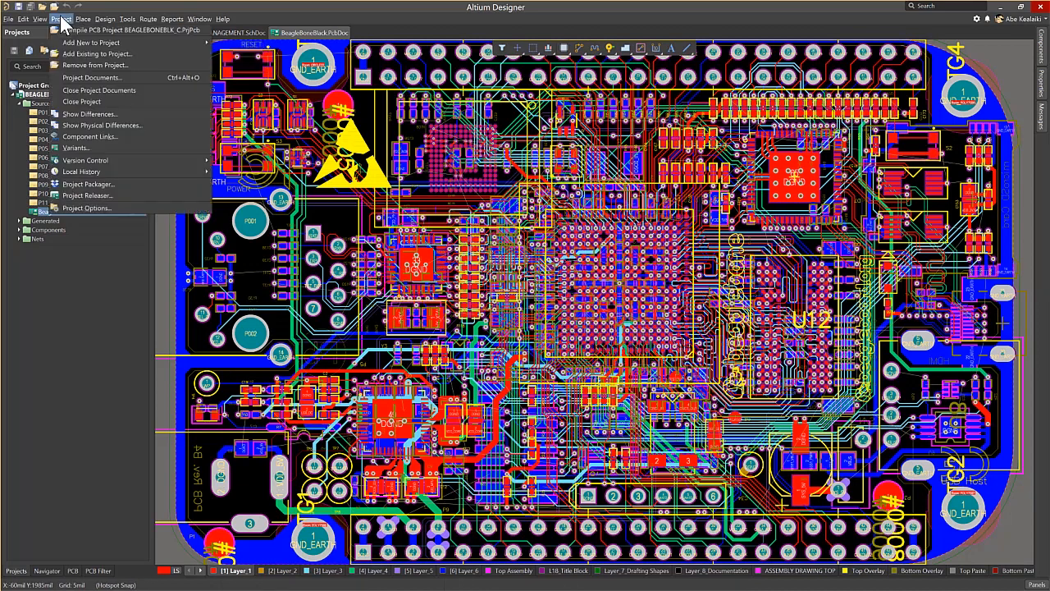
{"action": "left_click", "coordinate": [82, 136]}
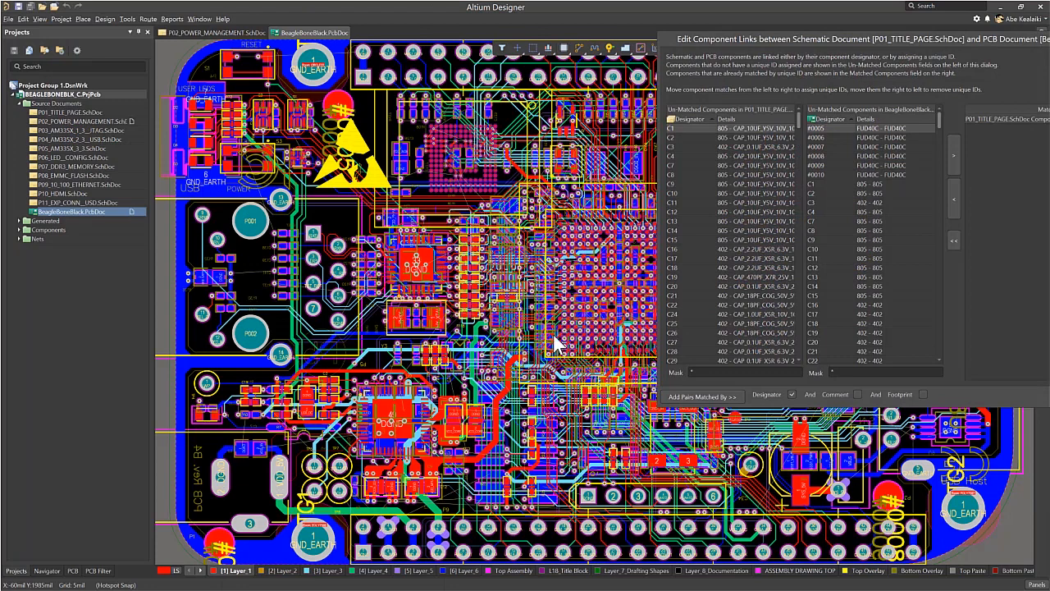
{"action": "left_click_drag", "start_coordinate": [832, 39], "coordinate": [471, 68]}
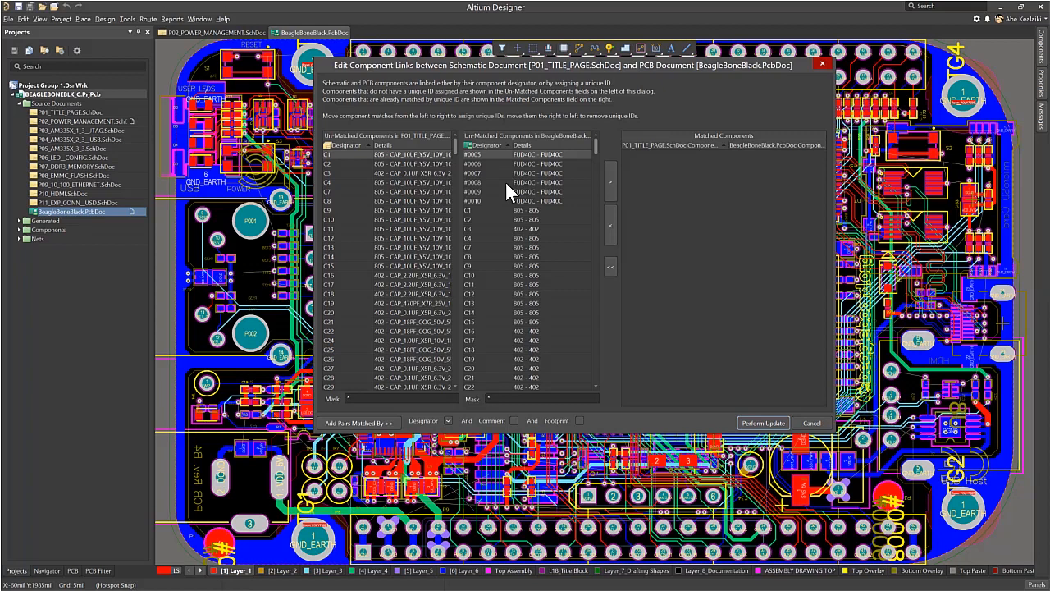
{"action": "left_click", "coordinate": [387, 155]}
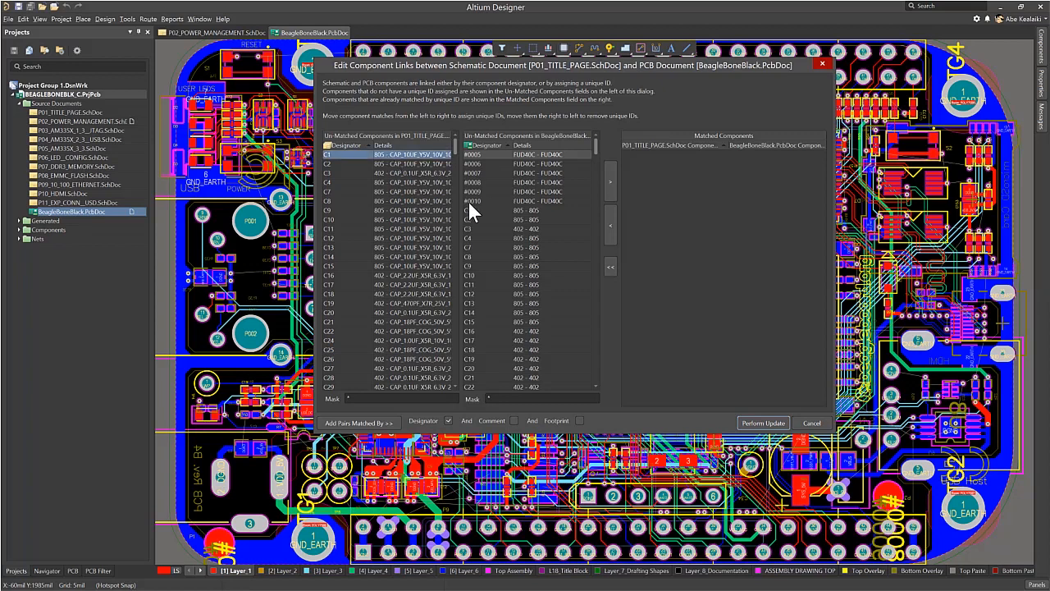
{"action": "left_click", "coordinate": [481, 210]}
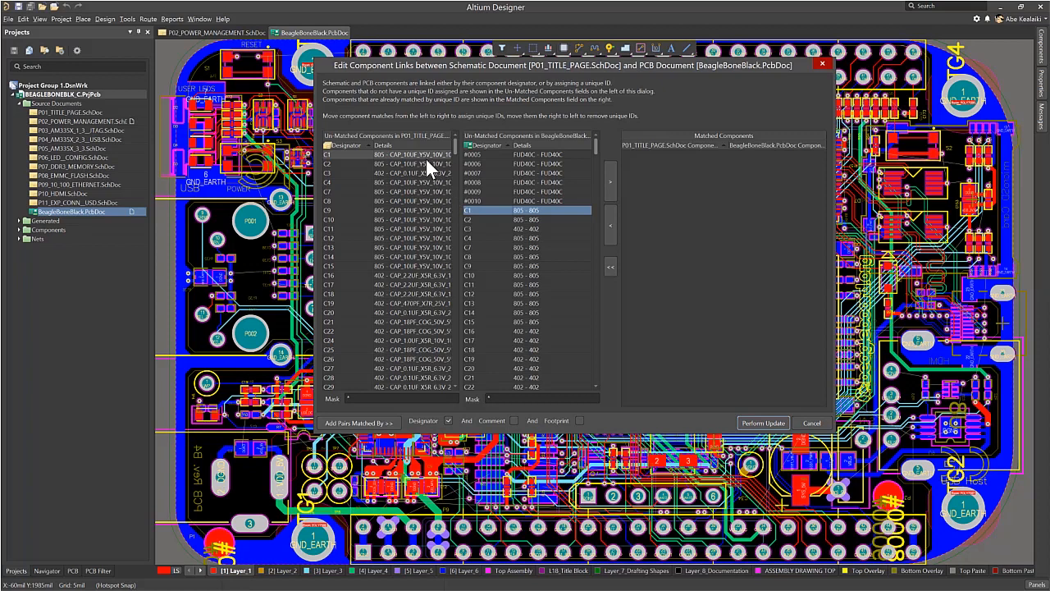
{"action": "left_click", "coordinate": [608, 183]}
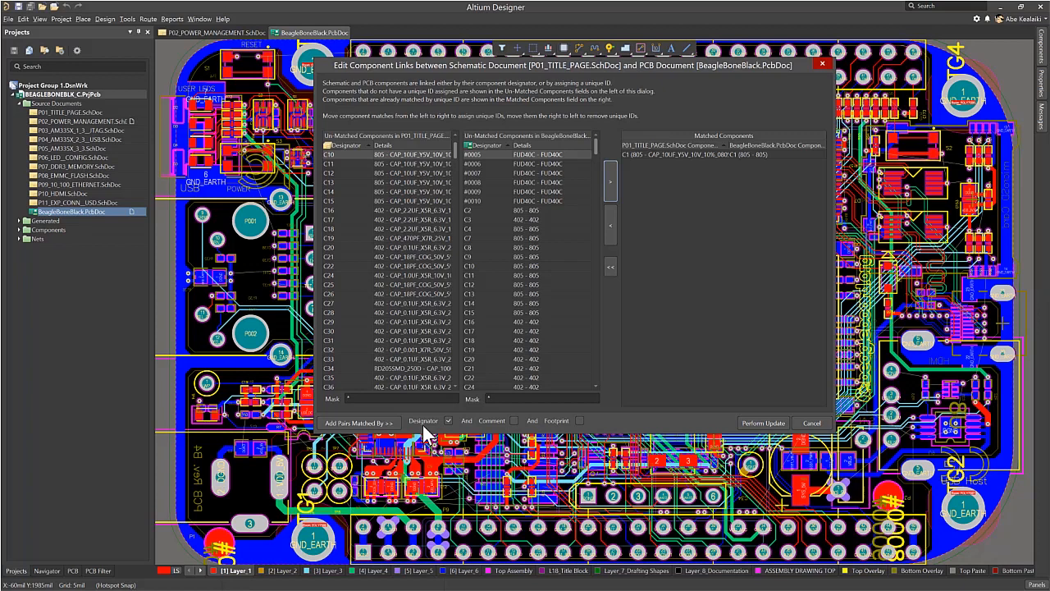
Step: Match the remaining schematic and PCB components by designator and apply the component link update to BeagleBoneBlack.PcbDoc
{"action": "left_click", "coordinate": [379, 424]}
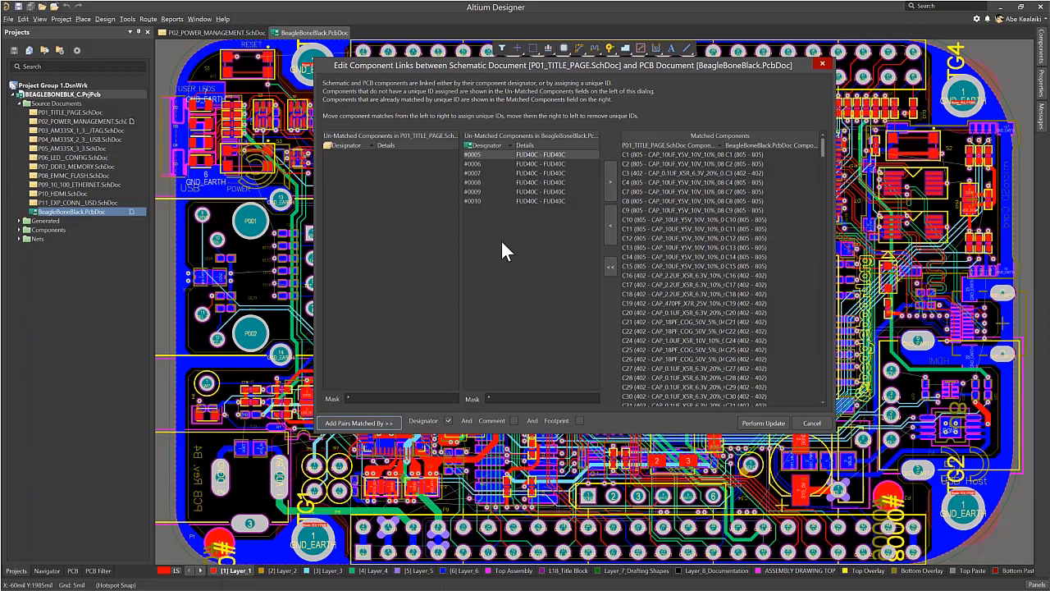
{"action": "left_click", "coordinate": [762, 423]}
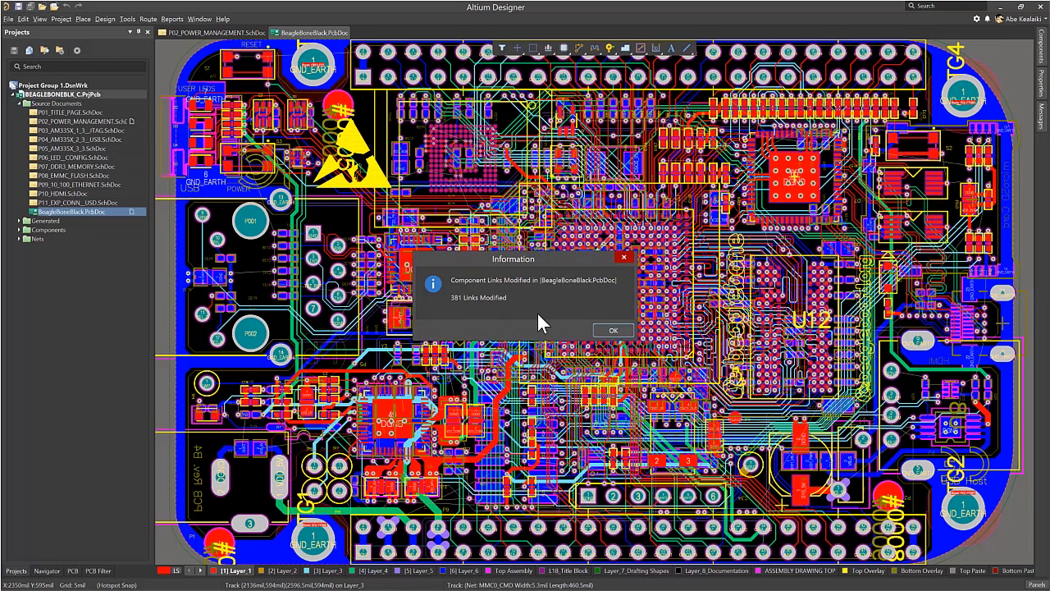
{"action": "left_click", "coordinate": [614, 331]}
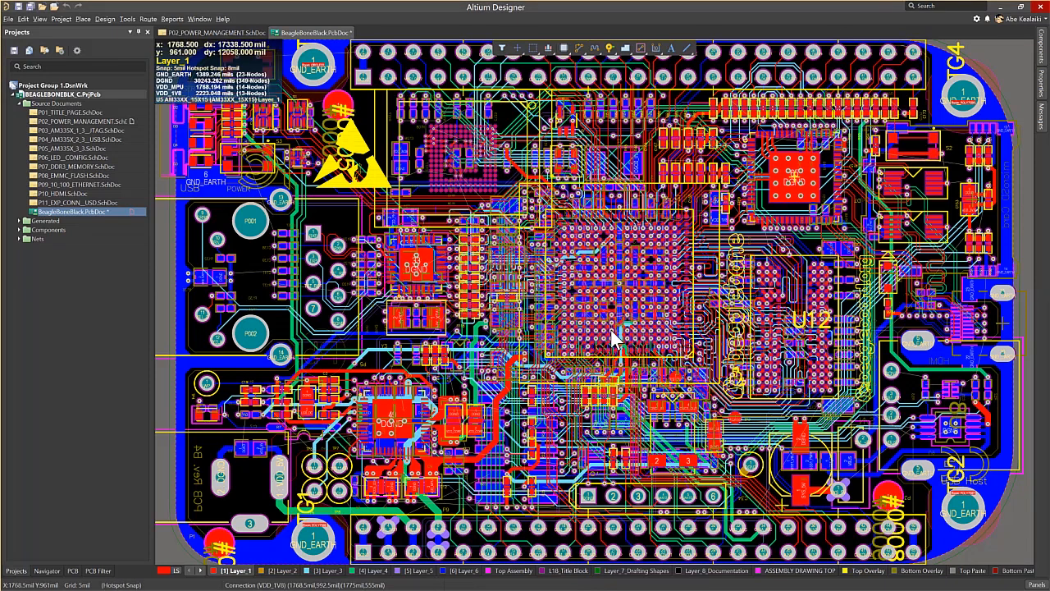